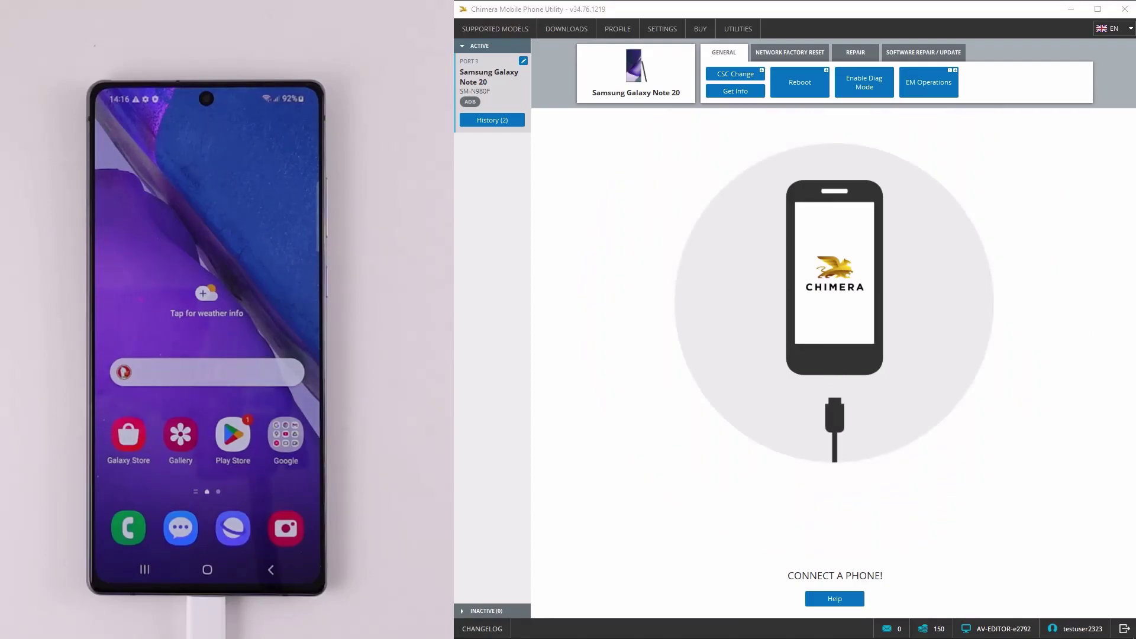
- Open the NETWORK FACTORY RESET functions and bring up the Read Codes Online procedure options
click(787, 56)
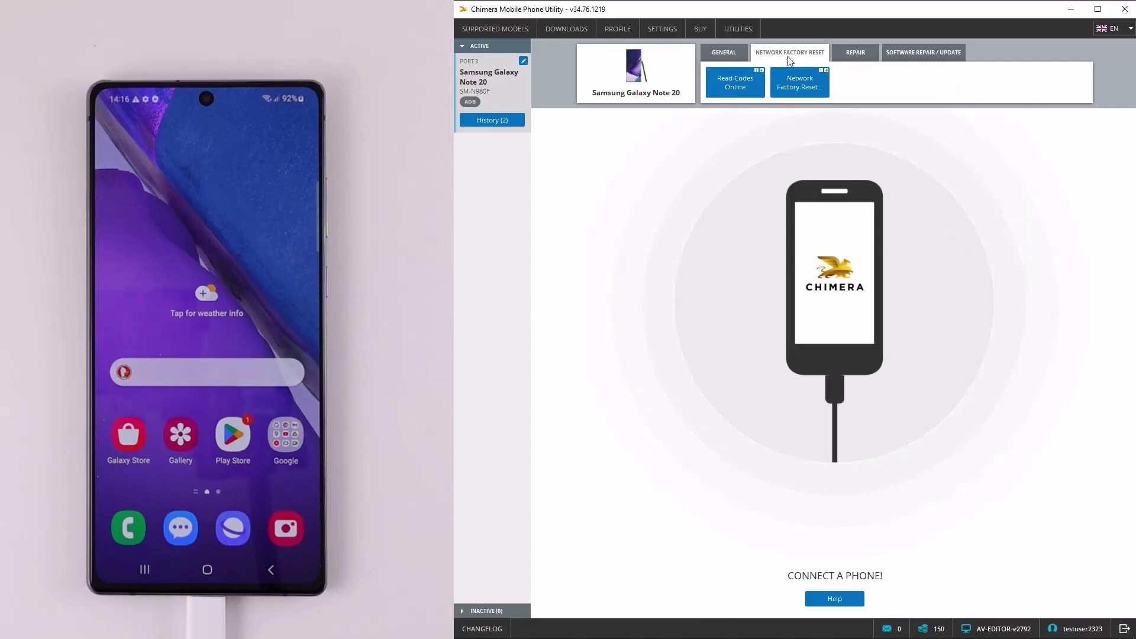
click(748, 86)
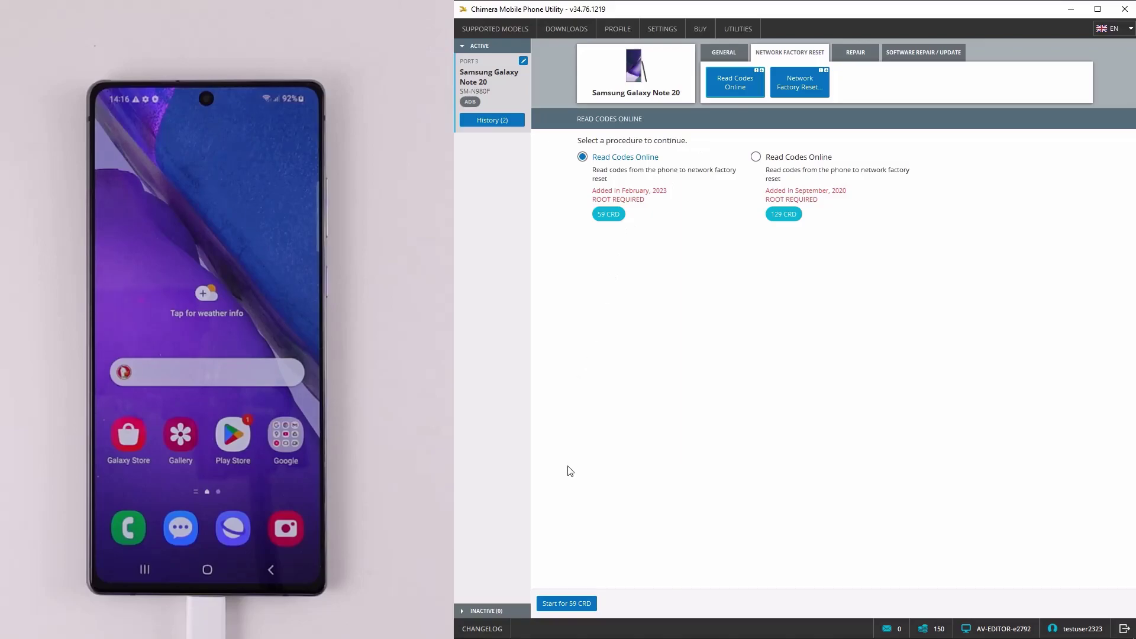
- Start the 59-credit Read Codes Online procedure to retrieve the Note 20's lock codes
click(559, 601)
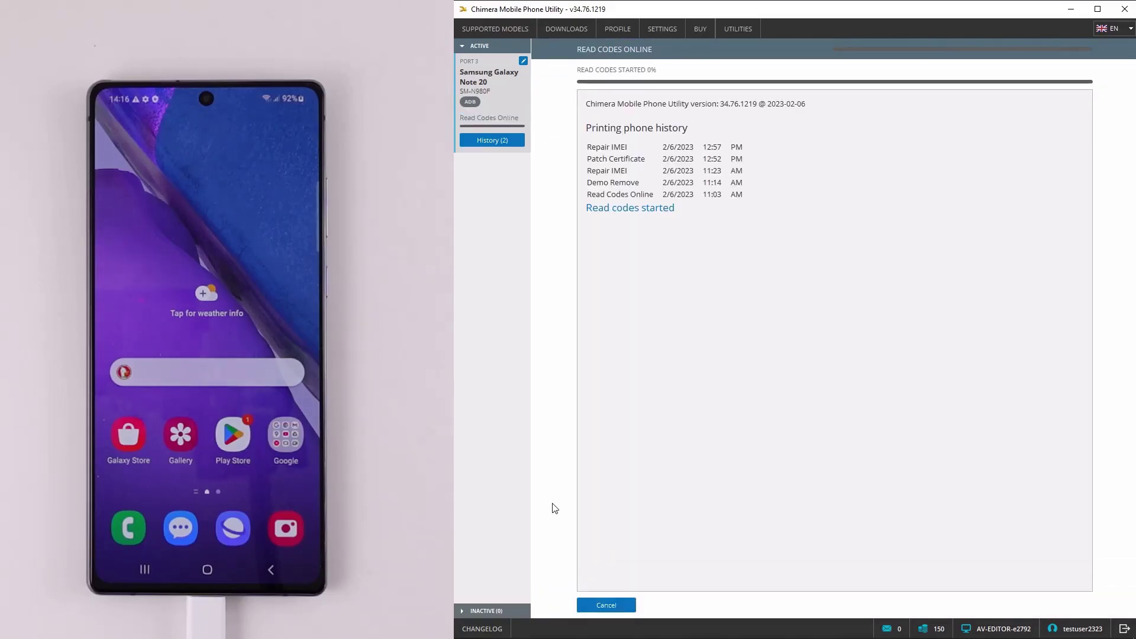